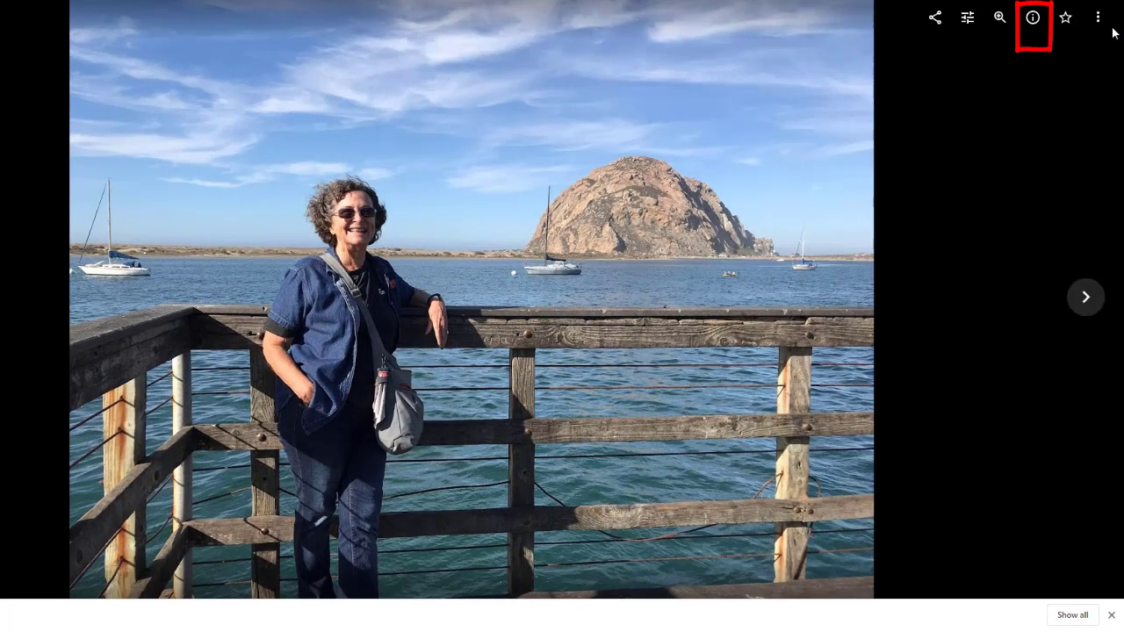
- Show the info for the original-size morro bay (2).jpg and compare it with the next photo, IMG_2353.JPG
left_click(1033, 18)
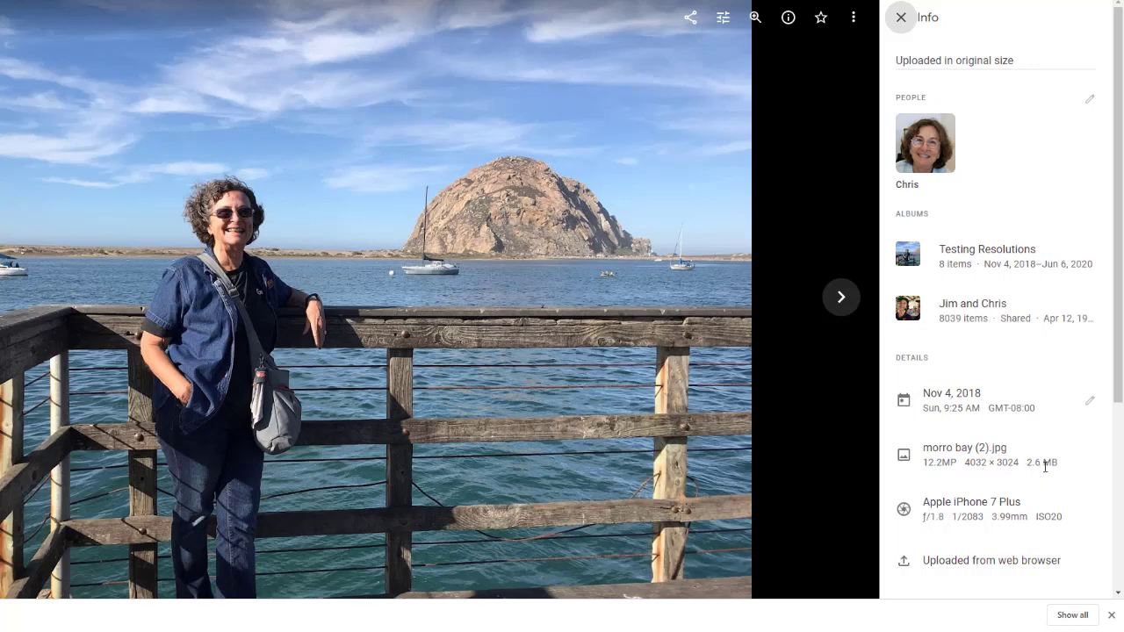
left_click(840, 299)
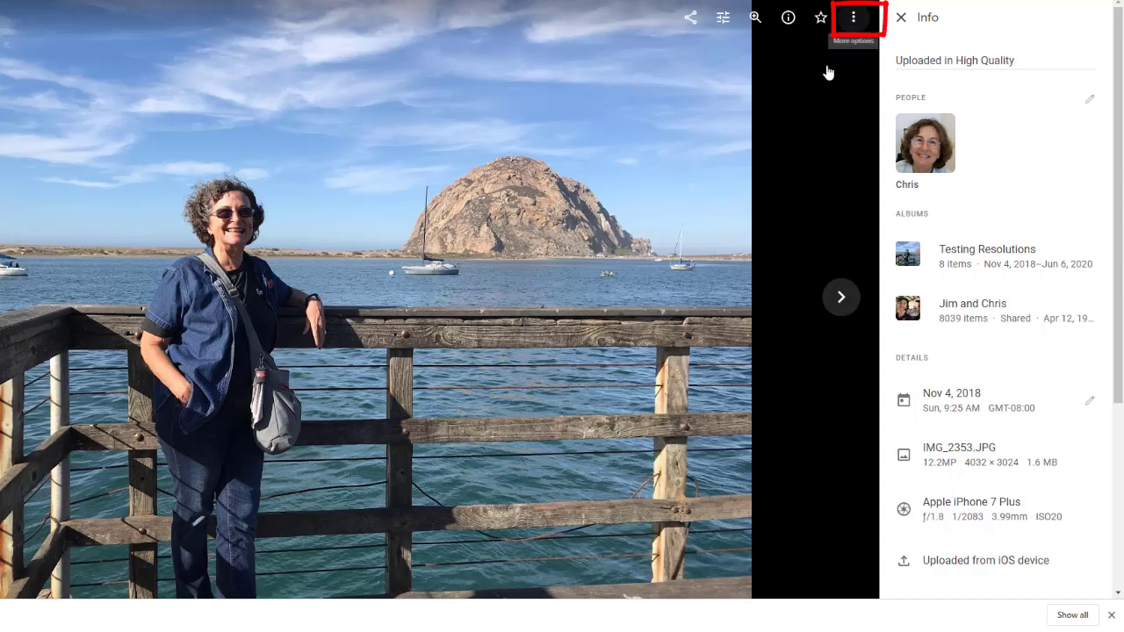
- Download IMG_2353.JPG to the Sample Photos folder and show the file's details in File Explorer
left_click(852, 18)
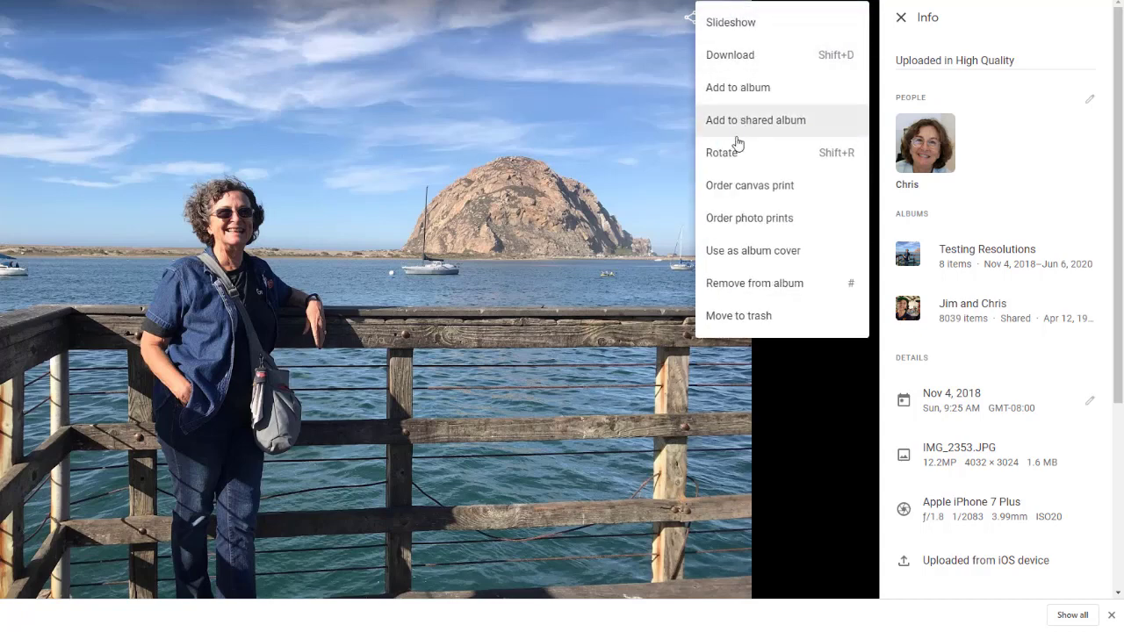
left_click(747, 58)
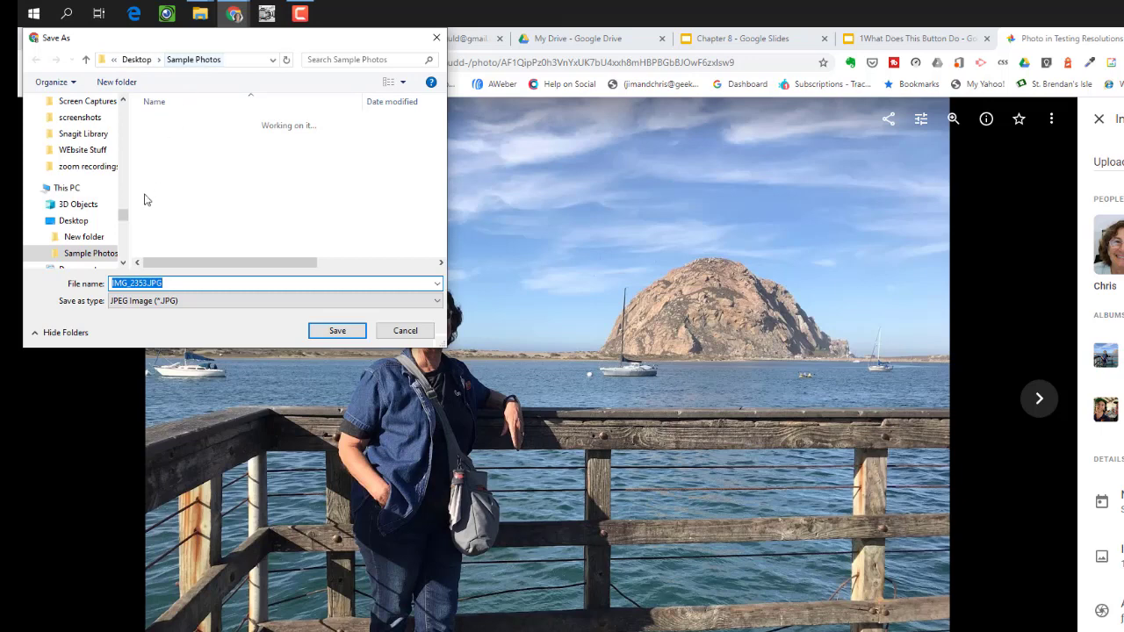
left_click(337, 331)
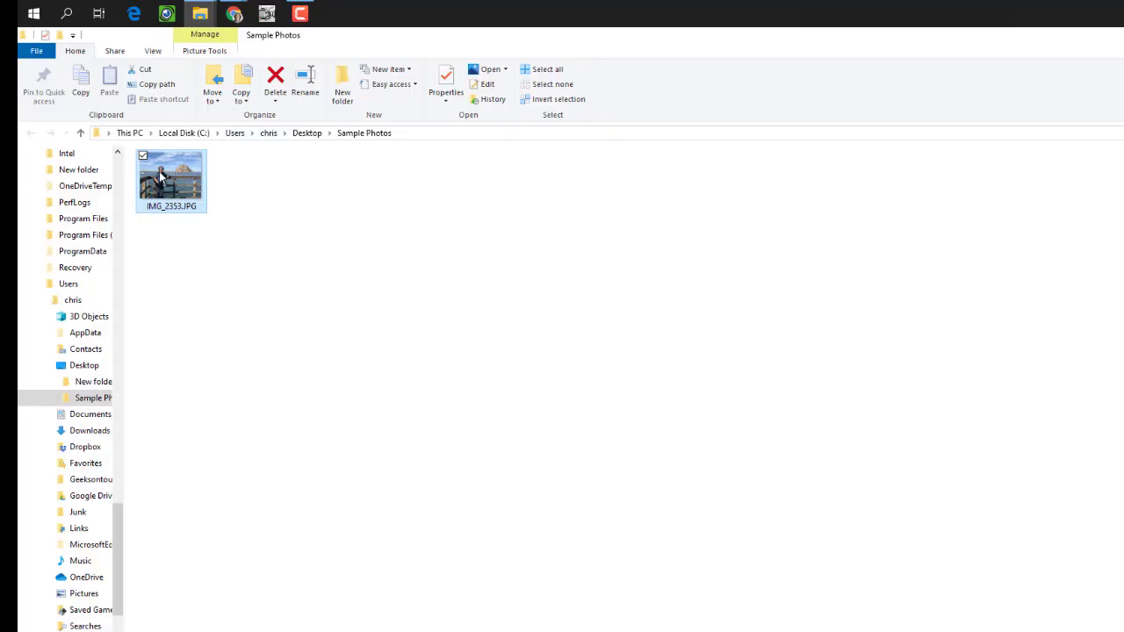
key("alt+shift+p")
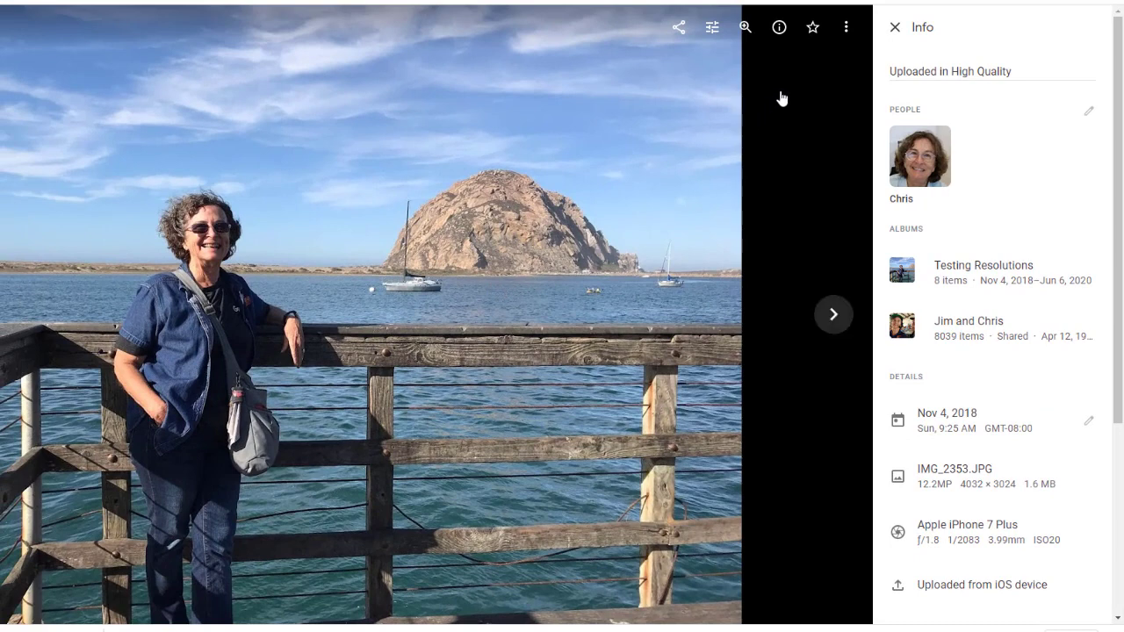
left_click(847, 31)
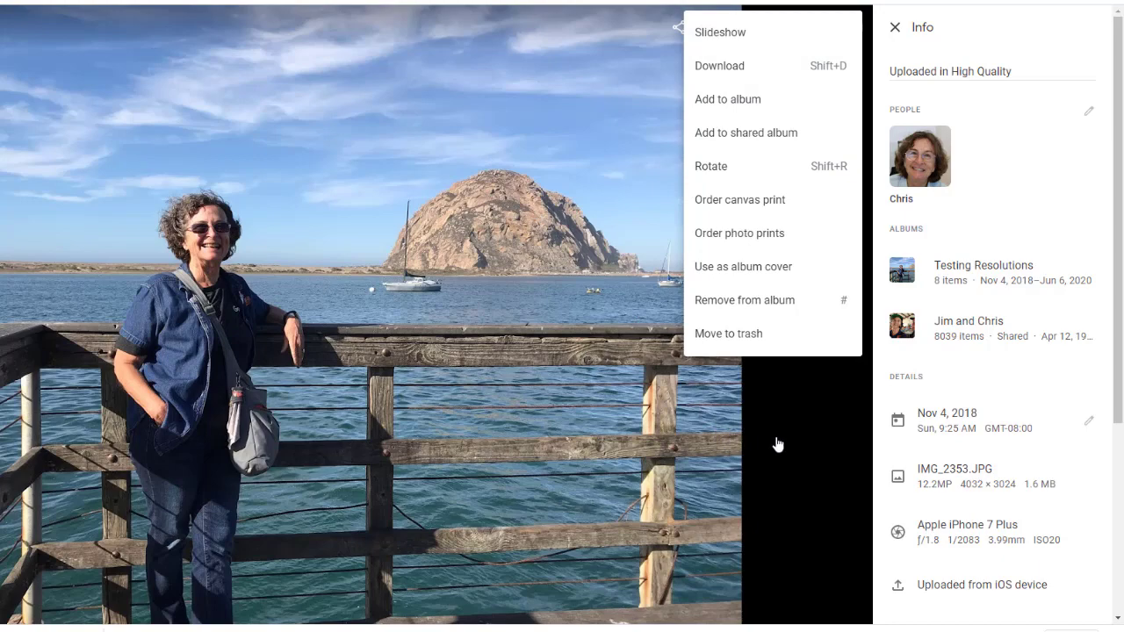
left_click(833, 314)
key("Right")
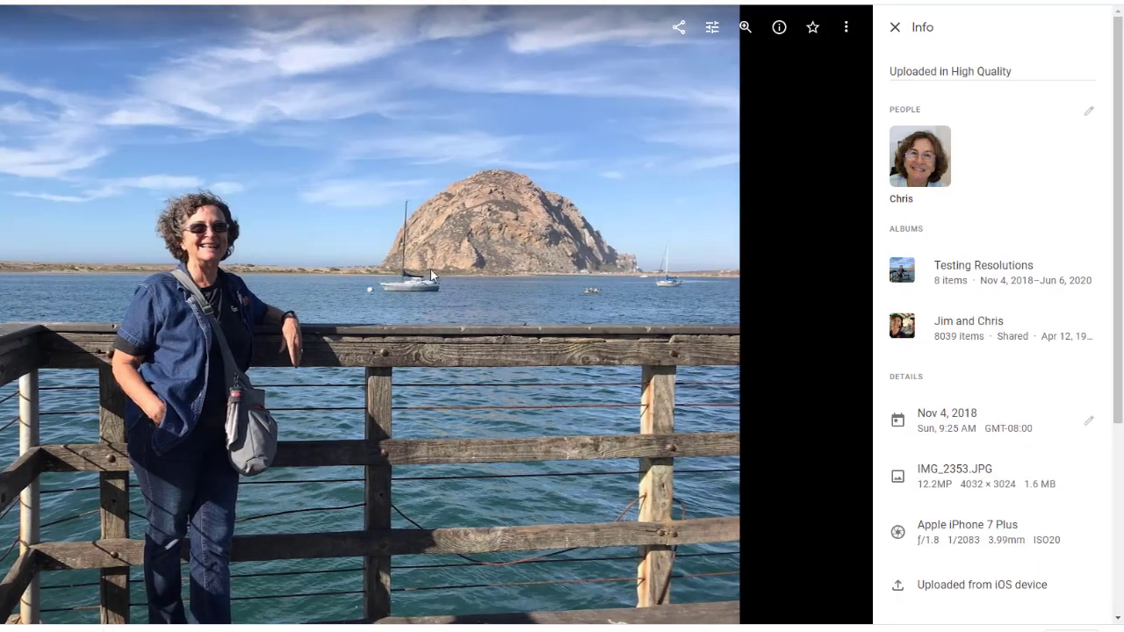
- Save the displayed image through the browser's Save image as command into Sample Photos as IMG_2353 (1).JPG
right_click(446, 164)
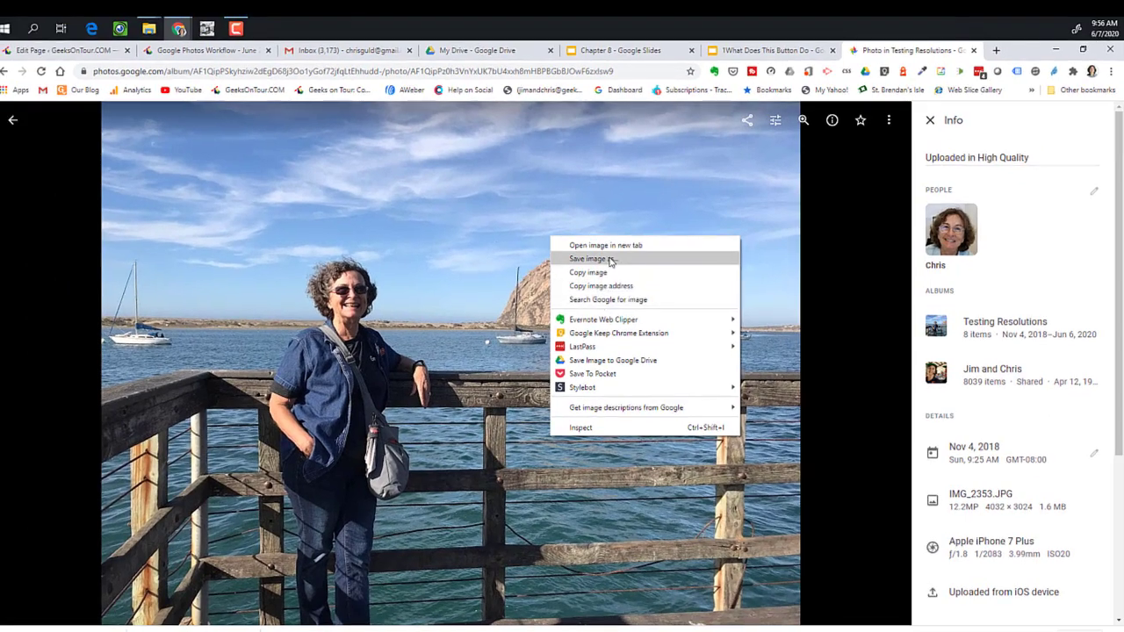
left_click(590, 260)
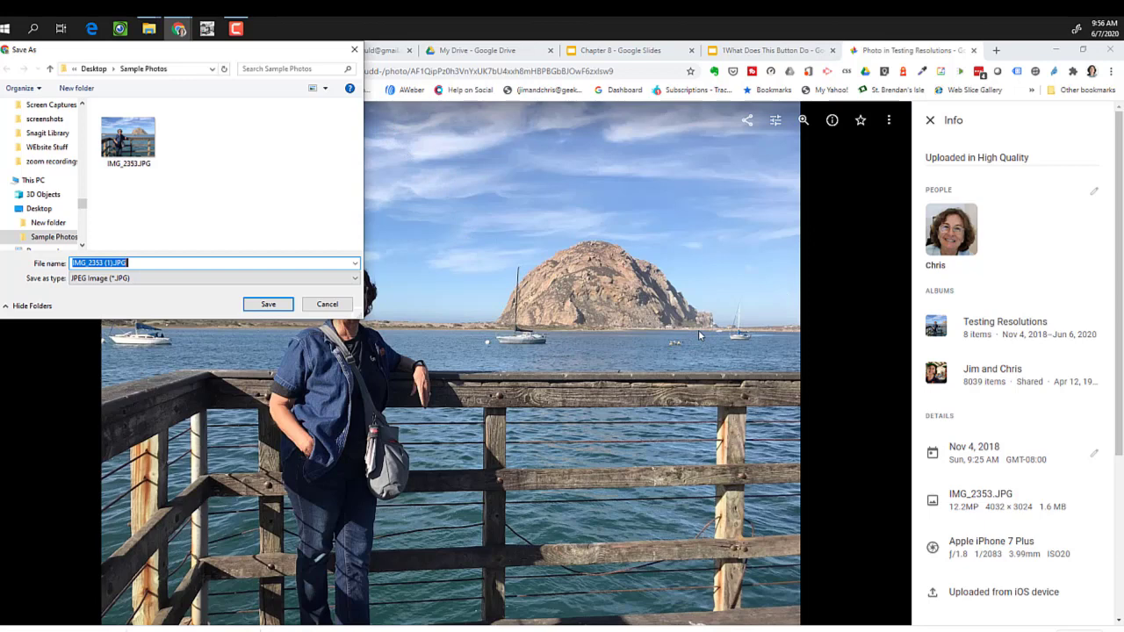
left_click(268, 304)
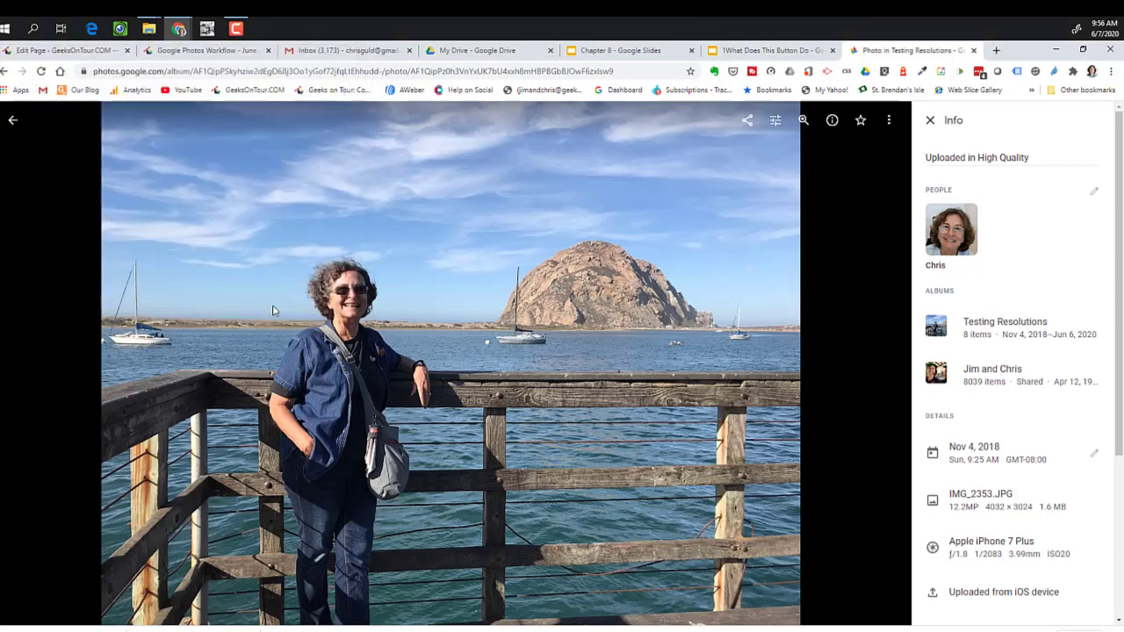
- Show the saved IMG_2353 (1).JPG in its folder, check its dimensions and size, and return to the photo
right_click(105, 627)
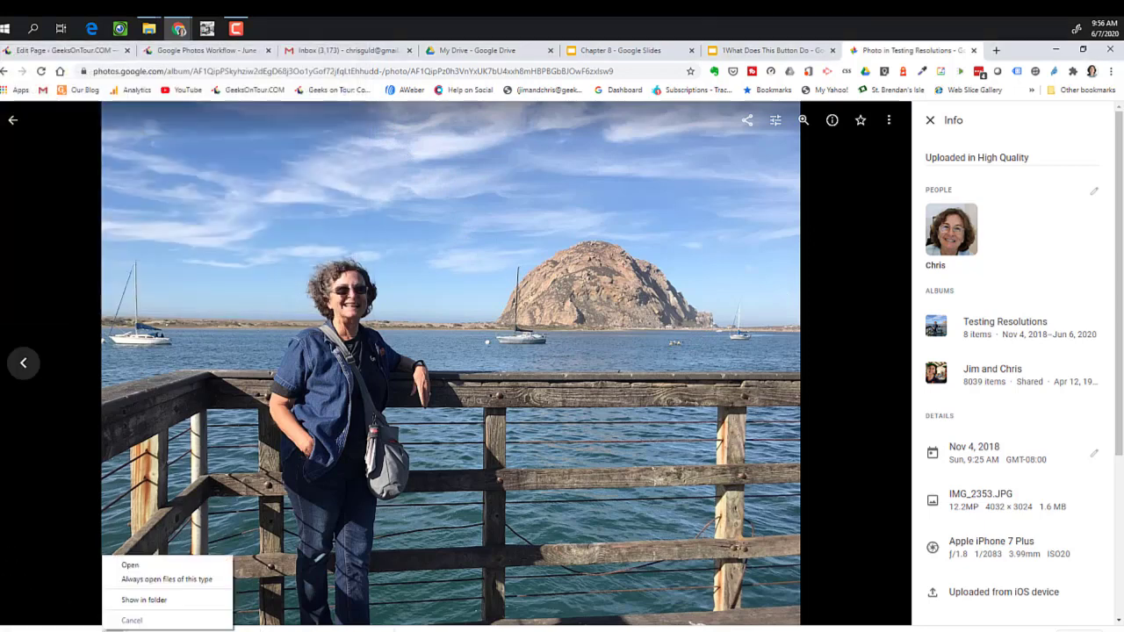
left_click(180, 600)
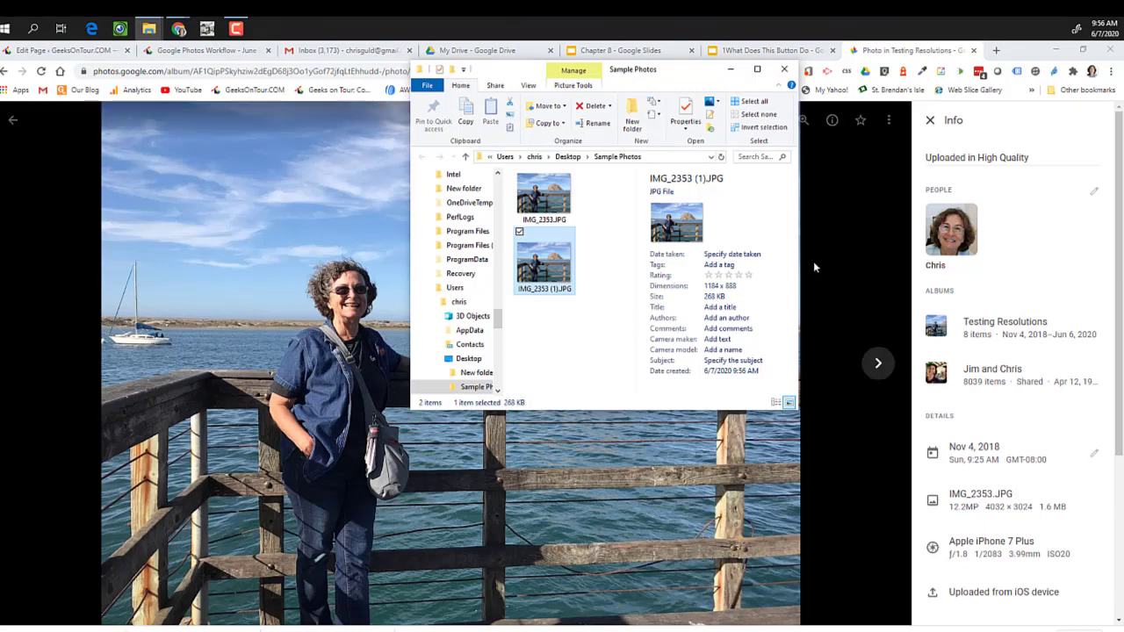
left_click(298, 233)
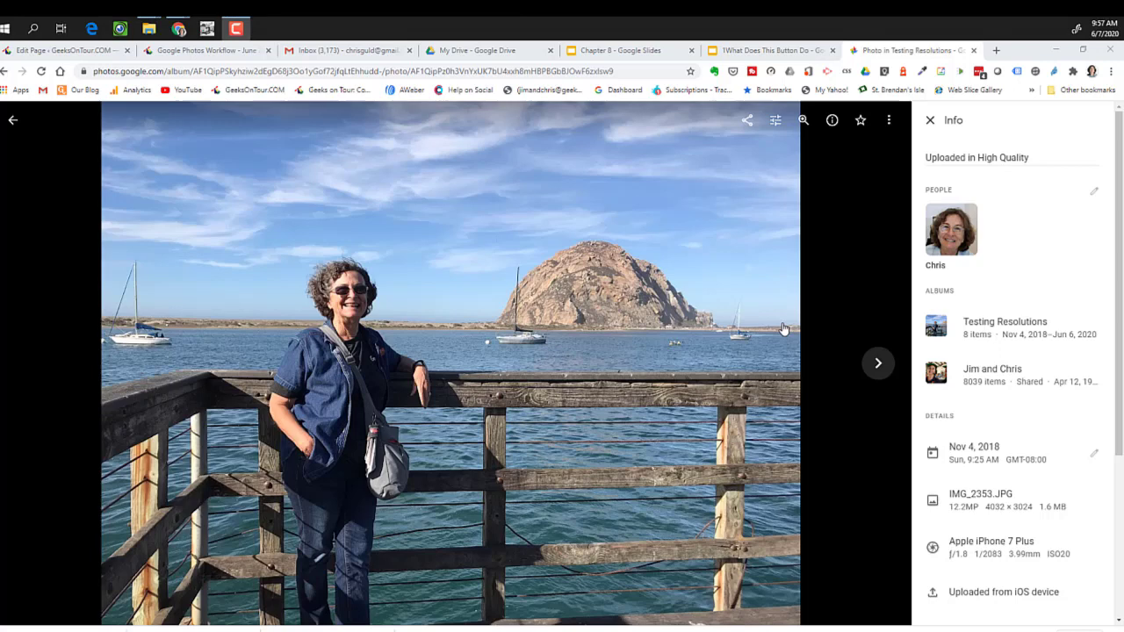
- Copy the displayed photo and paste it into the body of the new Gmail message
right_click(469, 238)
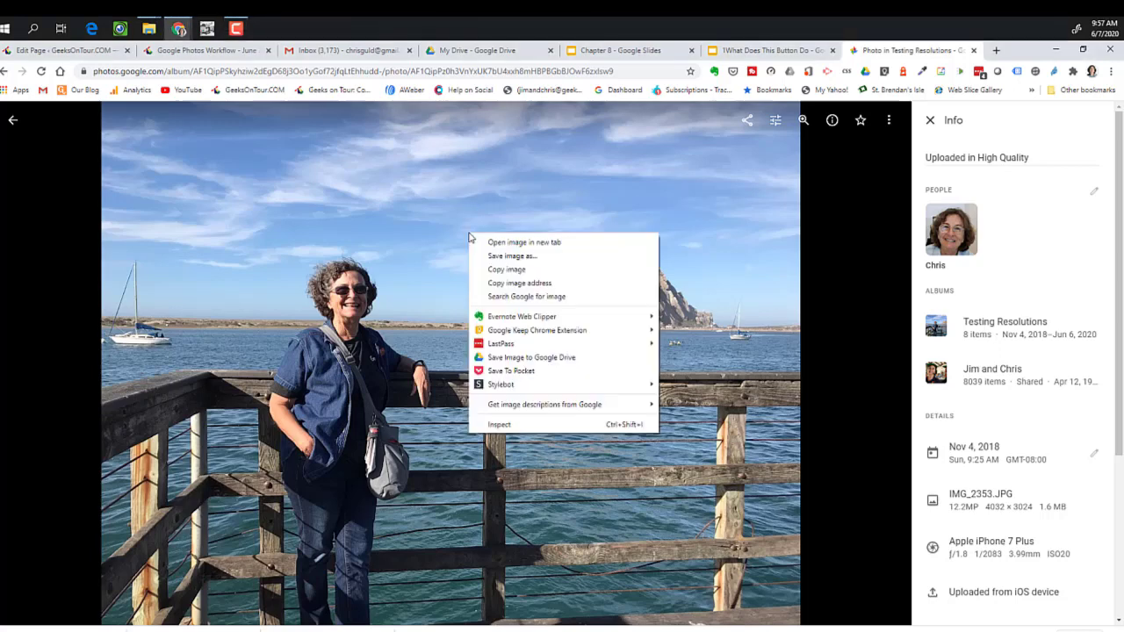
left_click(512, 269)
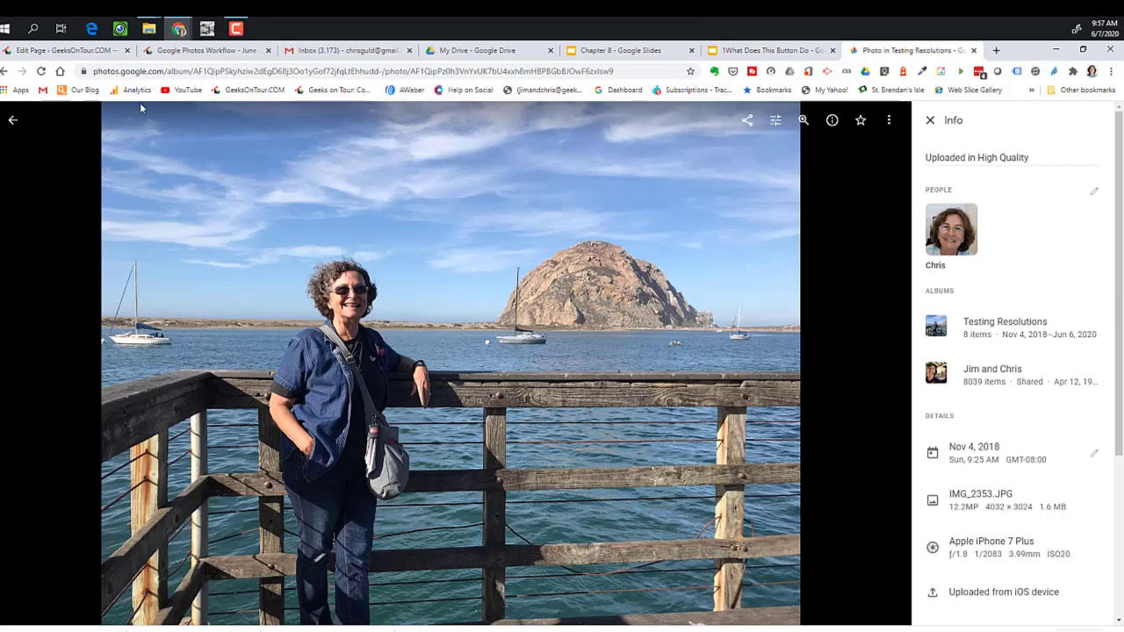
left_click(362, 54)
right_click(316, 323)
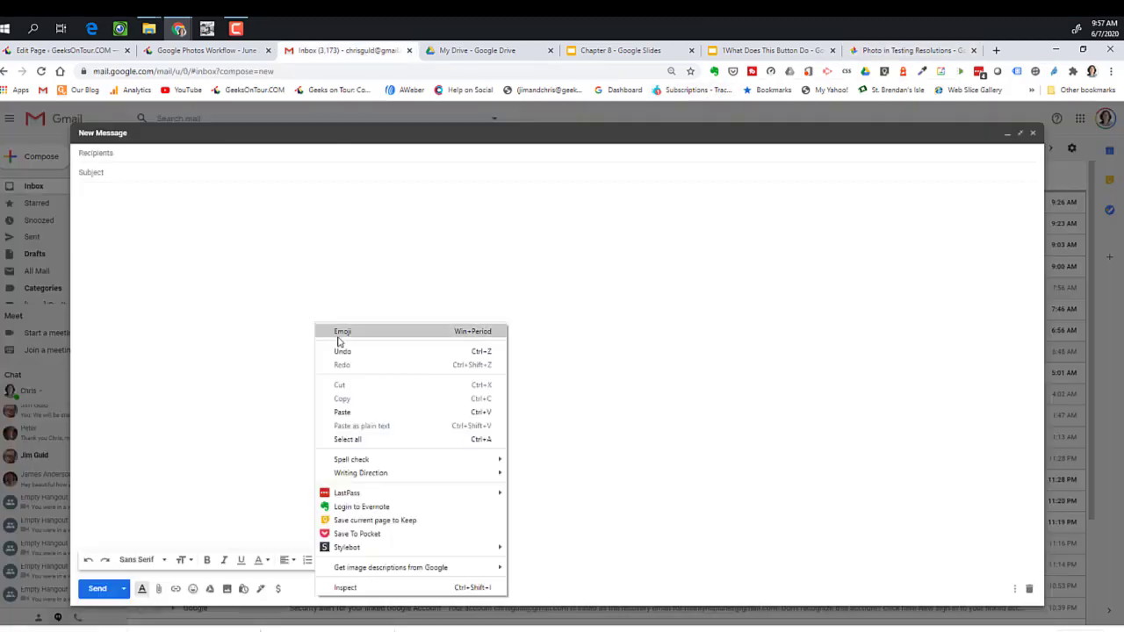
left_click(342, 411)
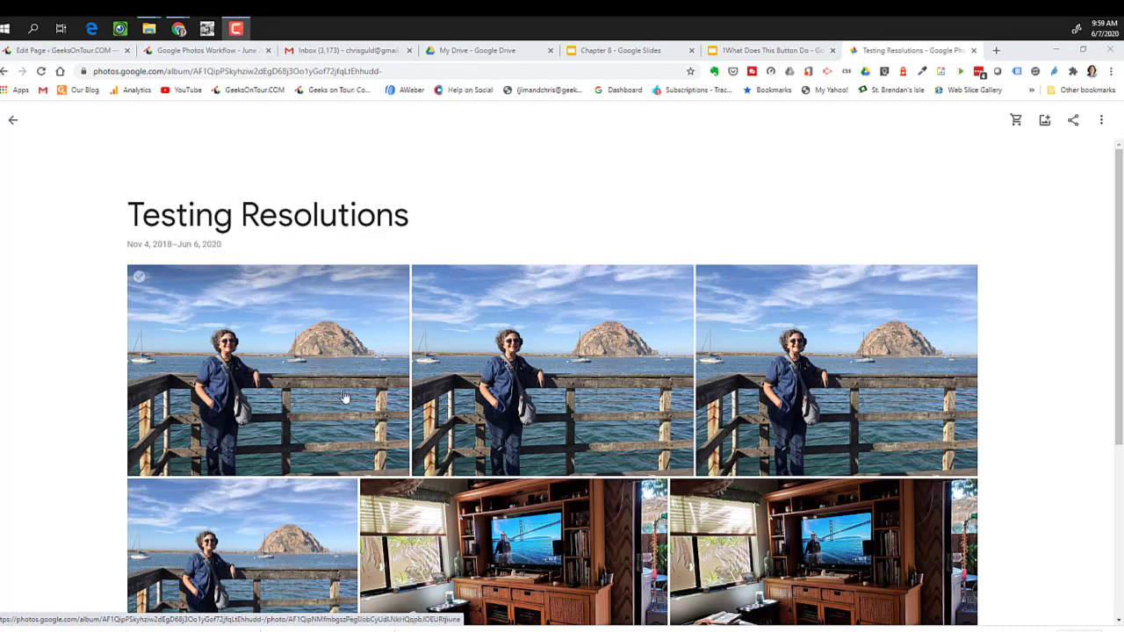
- Open the original-size morro bay (2).jpg from the Testing Resolutions album and examine the kayak near the rock up close
left_click(301, 402)
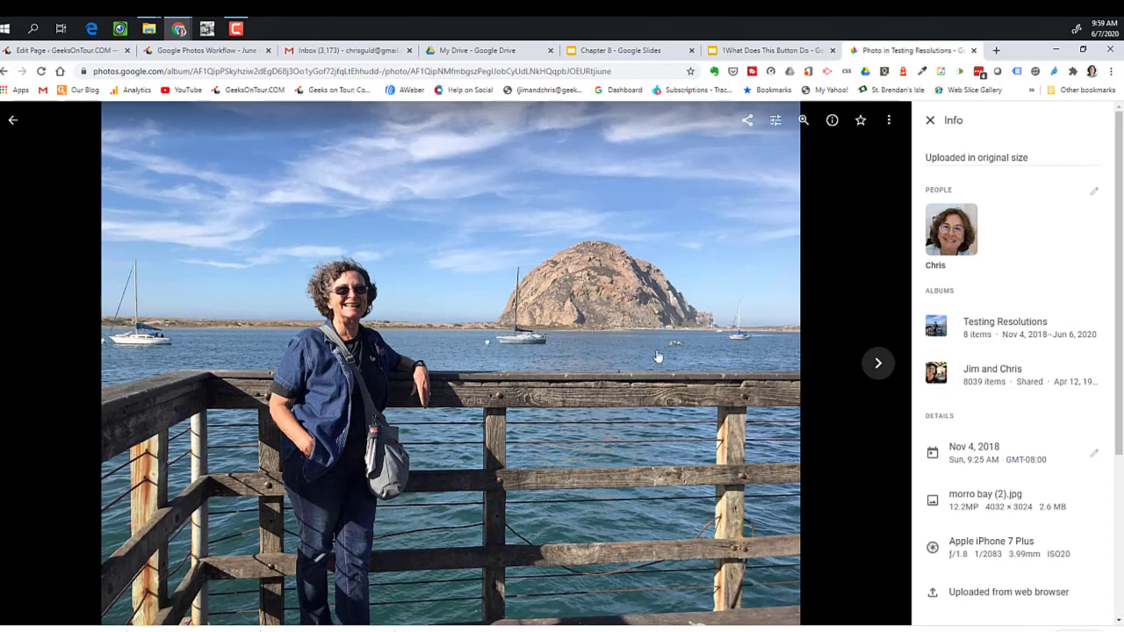
left_click(803, 121)
left_click_drag(805, 356, 651, 369)
scroll(651, 369, "up", 2)
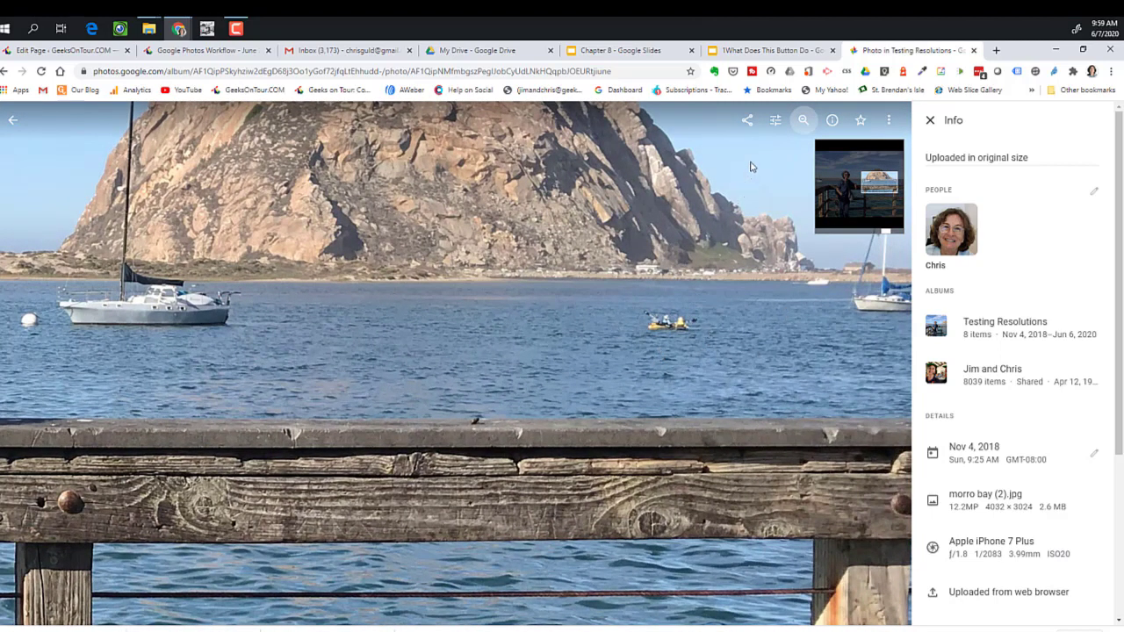
left_click(802, 121)
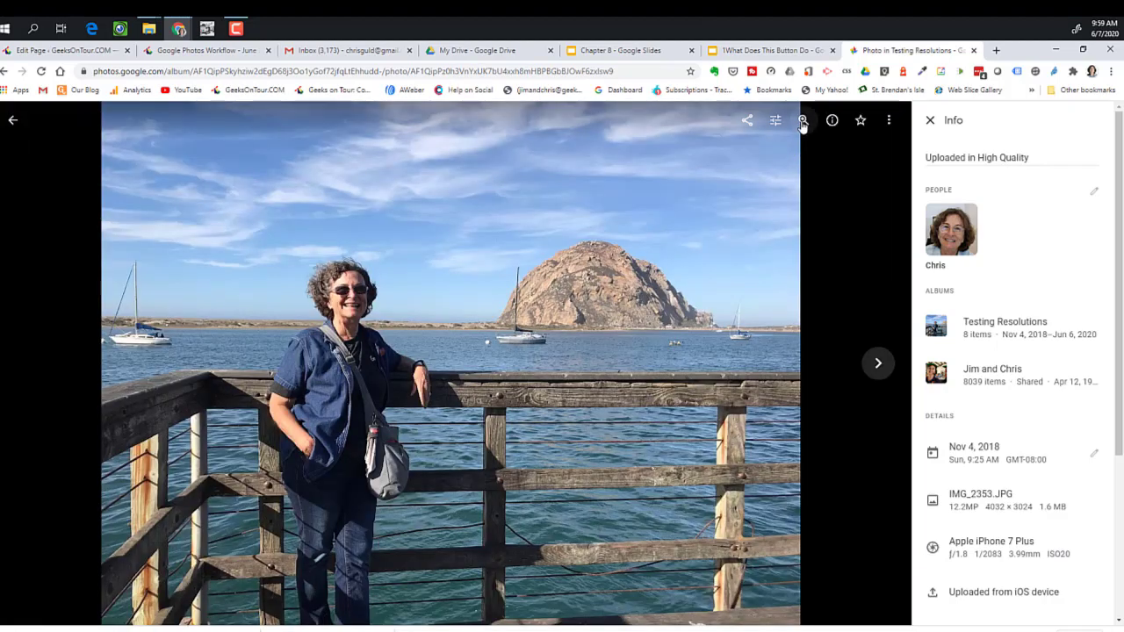
- Examine the same kayak up close in the High Quality IMG_2353.JPG and return to the album
left_click(803, 122)
scroll(769, 358, "right", 5)
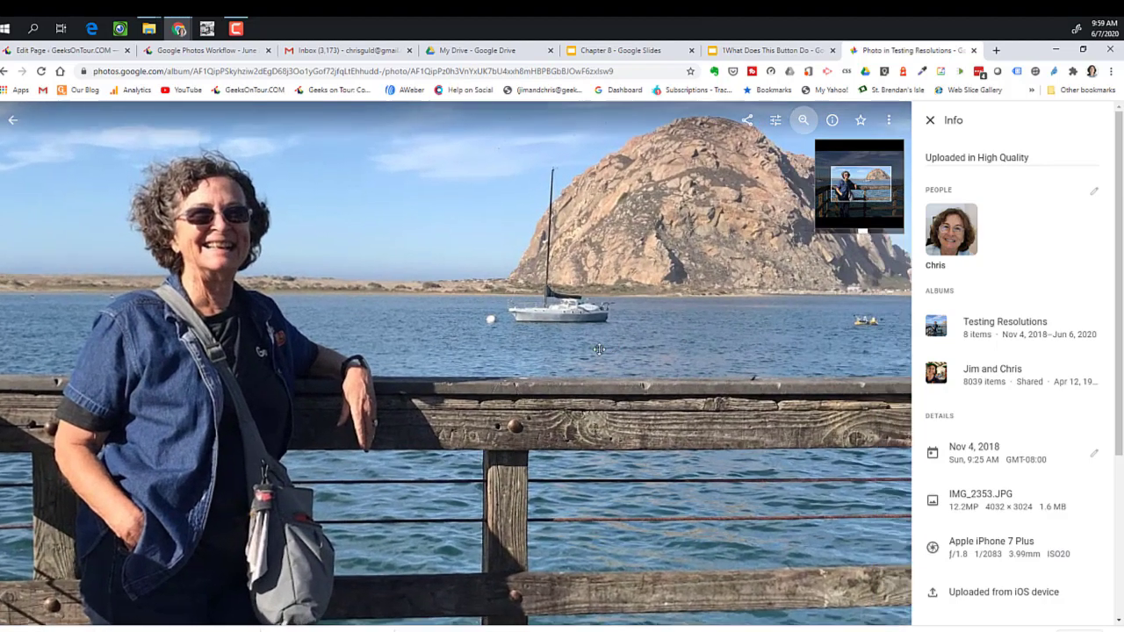
scroll(615, 356, "up", 3)
scroll(614, 354, "down", 3)
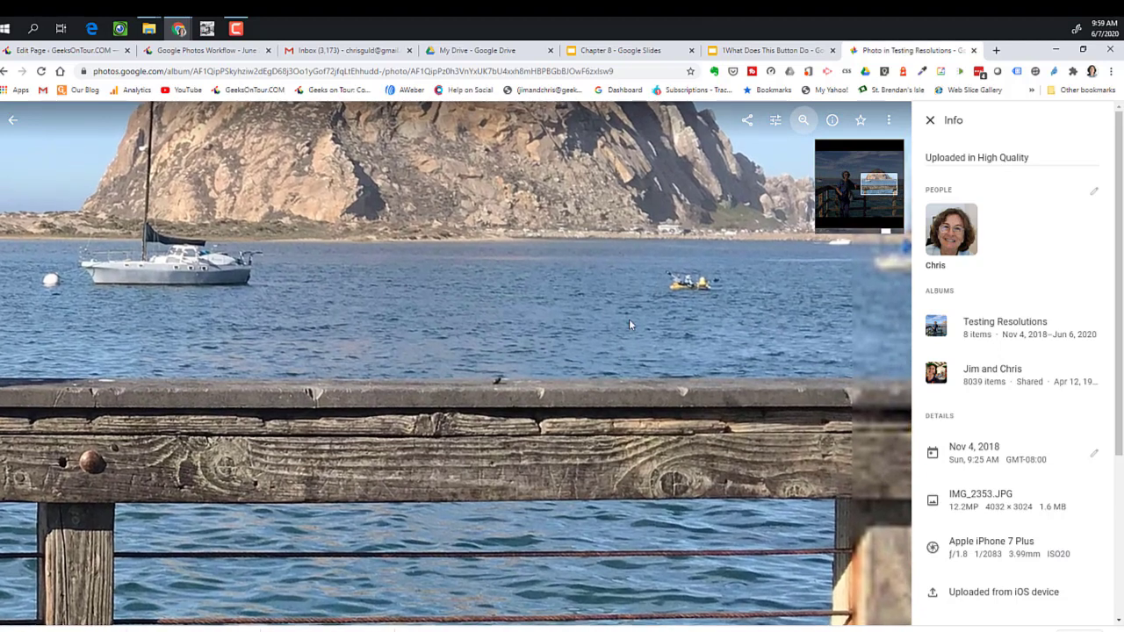
left_click(12, 119)
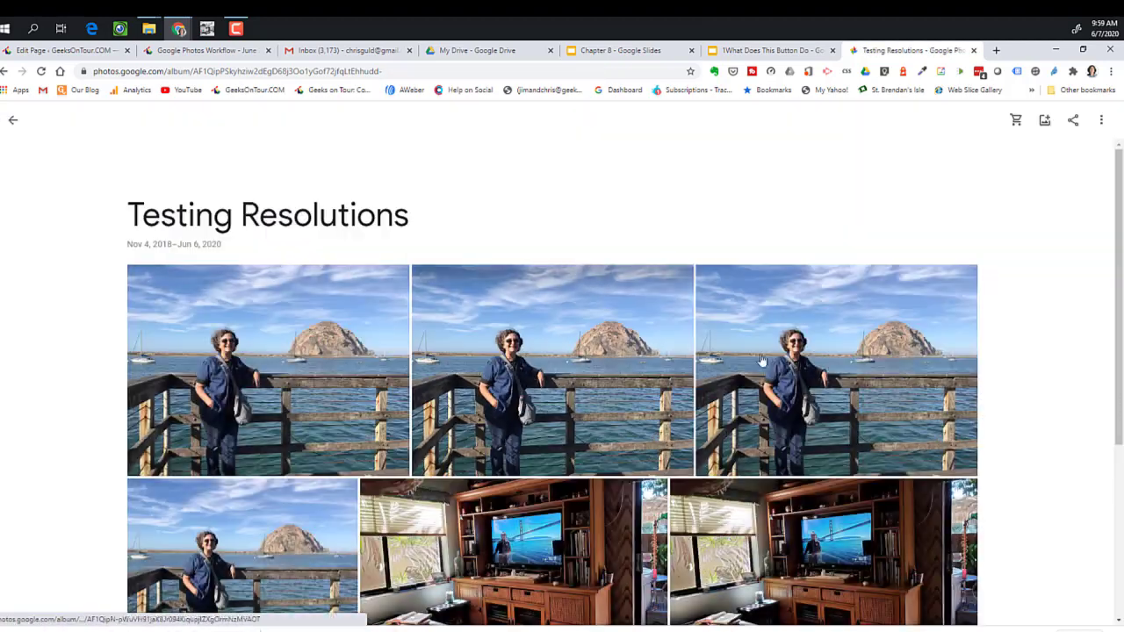
- Open the photo saved with Save image as, check how far it magnifies, and return to the album
left_click(890, 394)
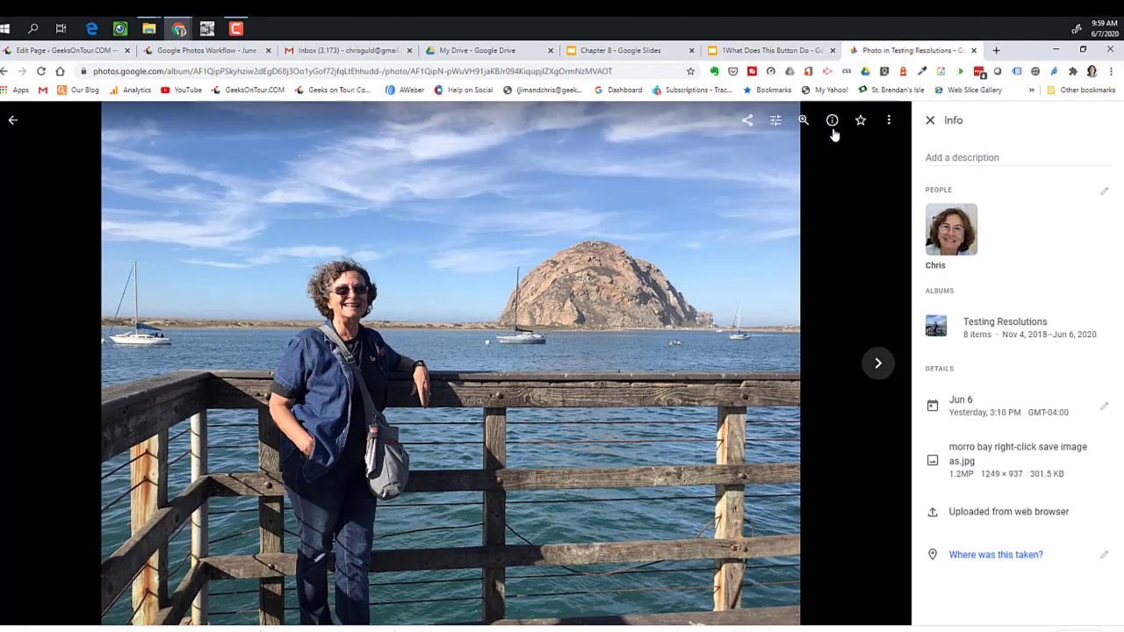
left_click(803, 121)
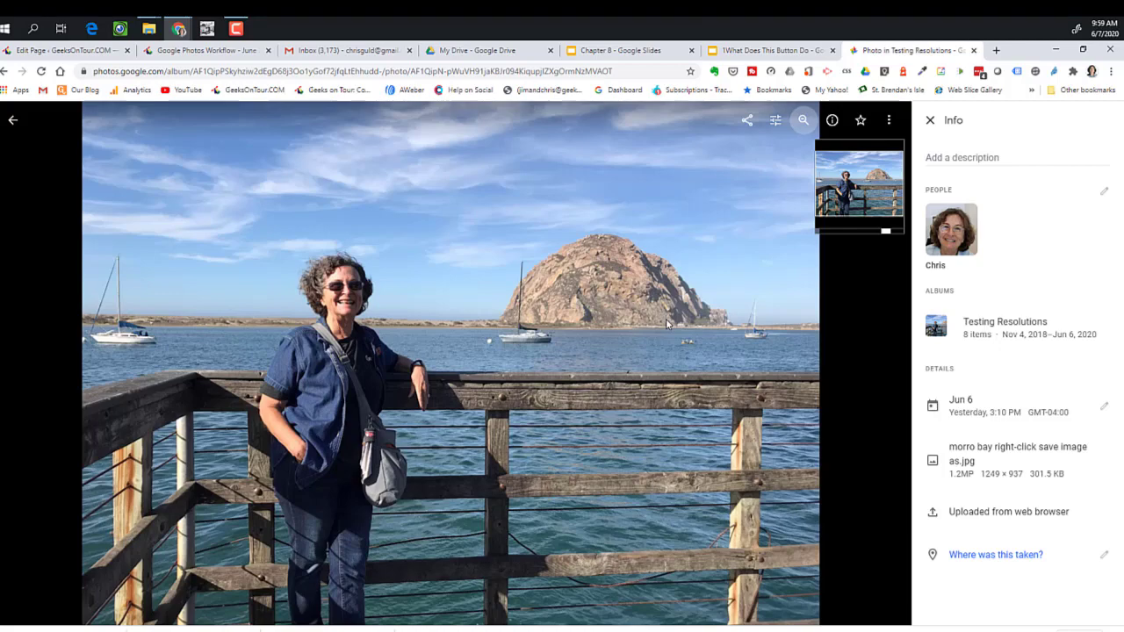
left_click(11, 121)
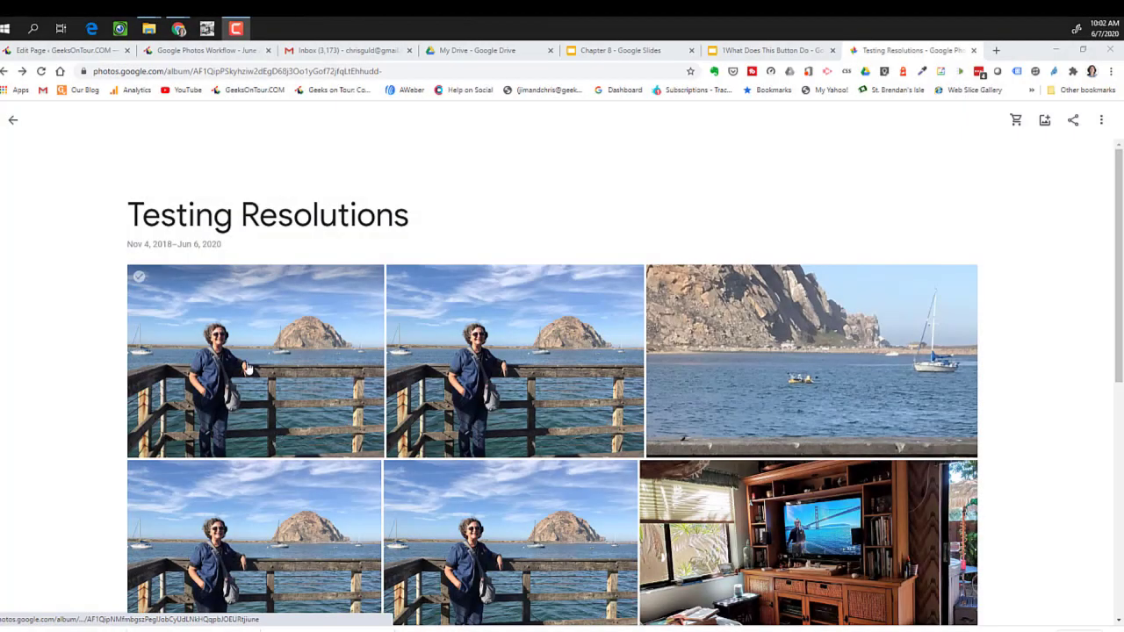
- View the canvas print sizes offered for the original-size morro bay (2).jpg and leave without saving a draft
left_click(266, 366)
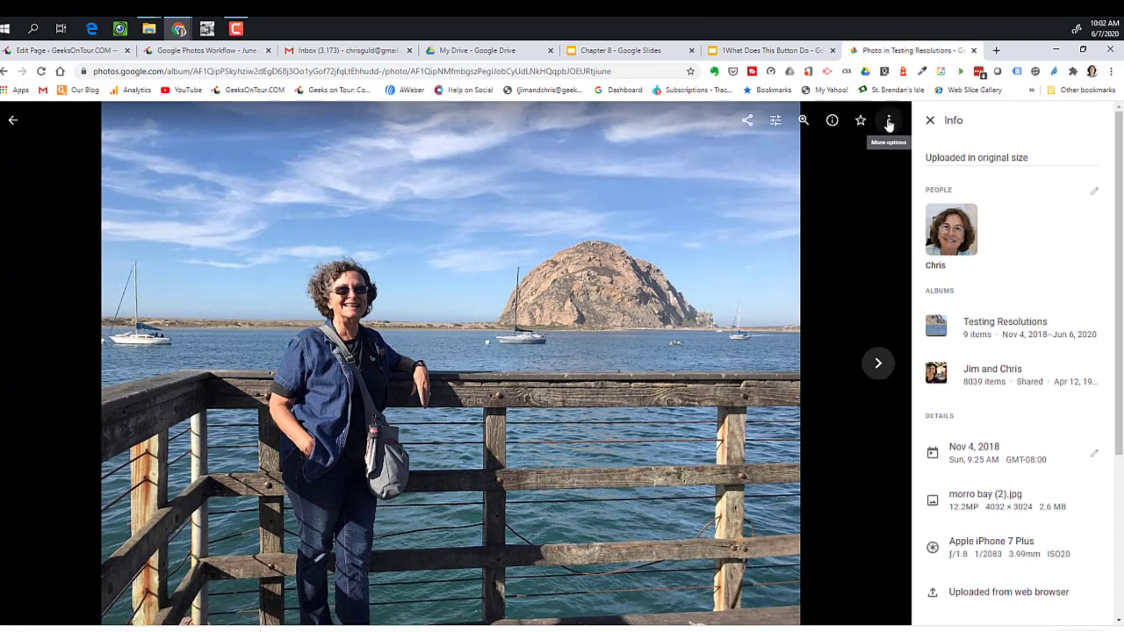
left_click(889, 123)
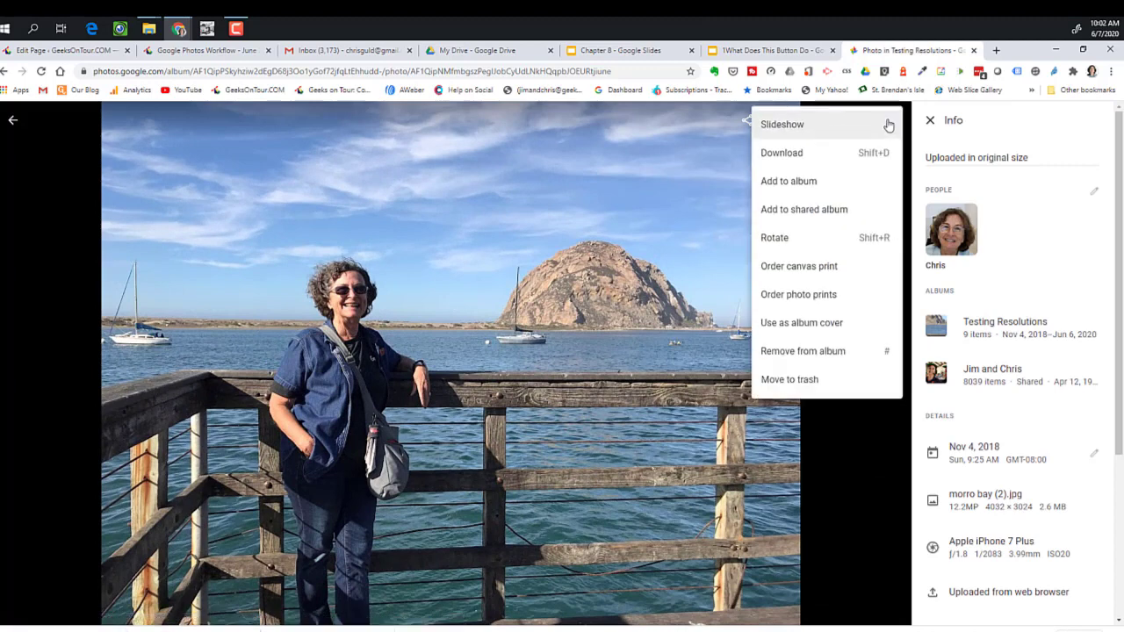
left_click(811, 272)
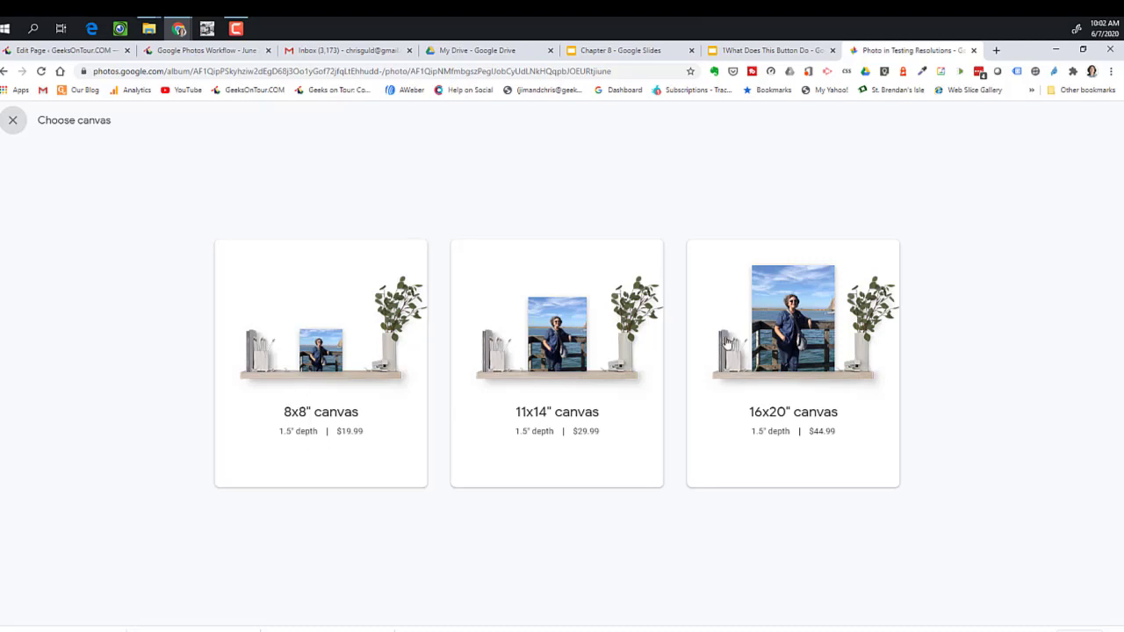
left_click(13, 123)
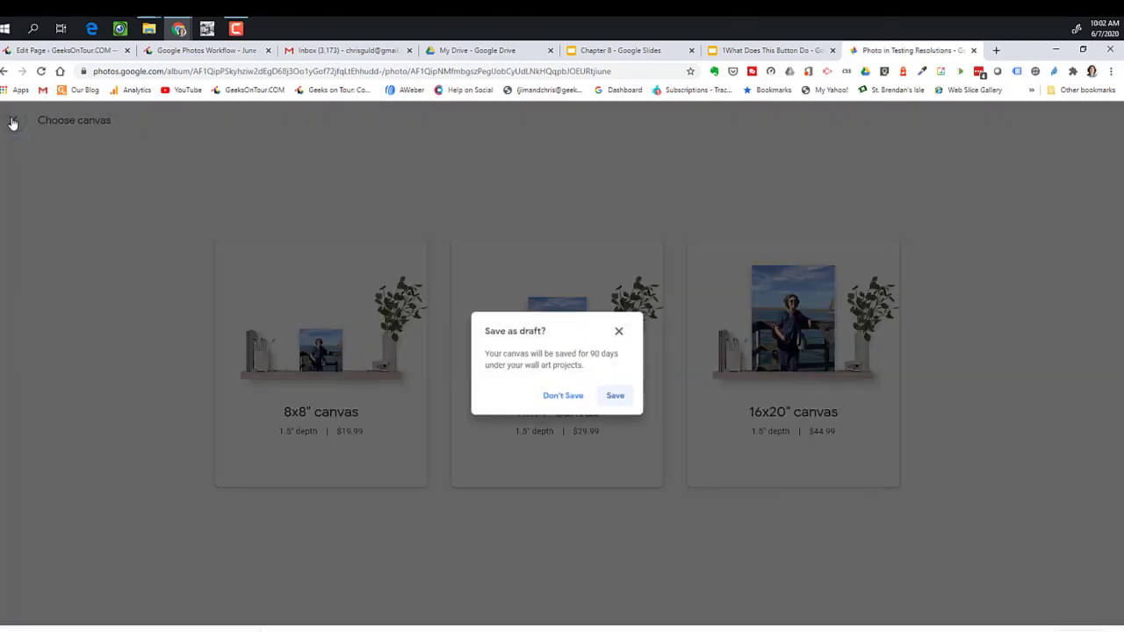
left_click(563, 397)
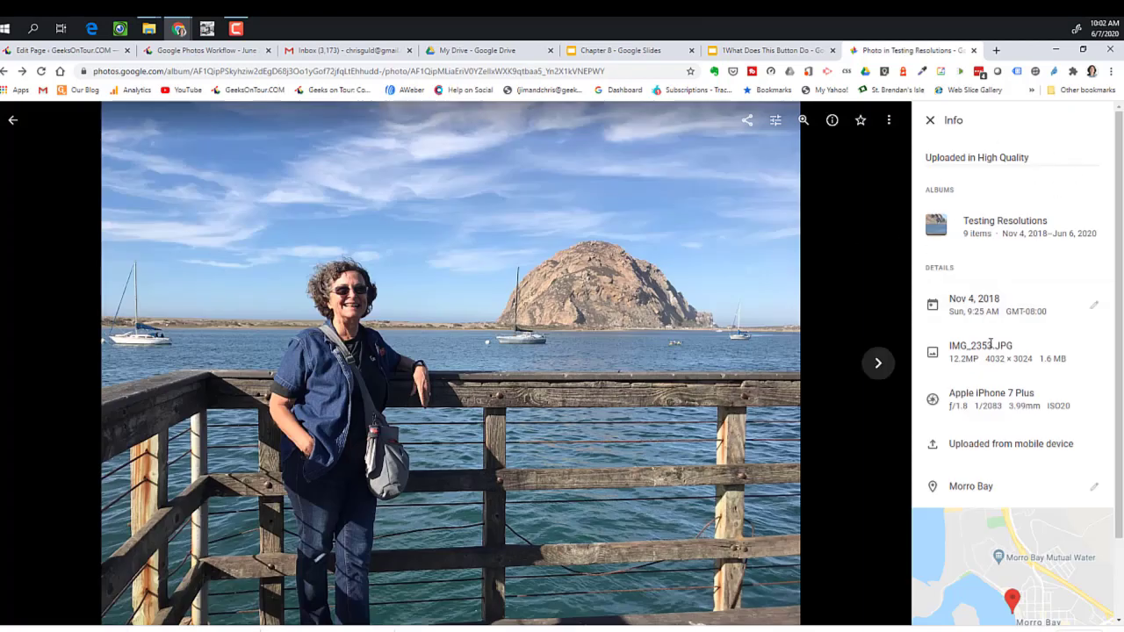
- View the canvas print sizes offered for the High Quality IMG_2353.JPG and leave without saving a draft
left_click(890, 120)
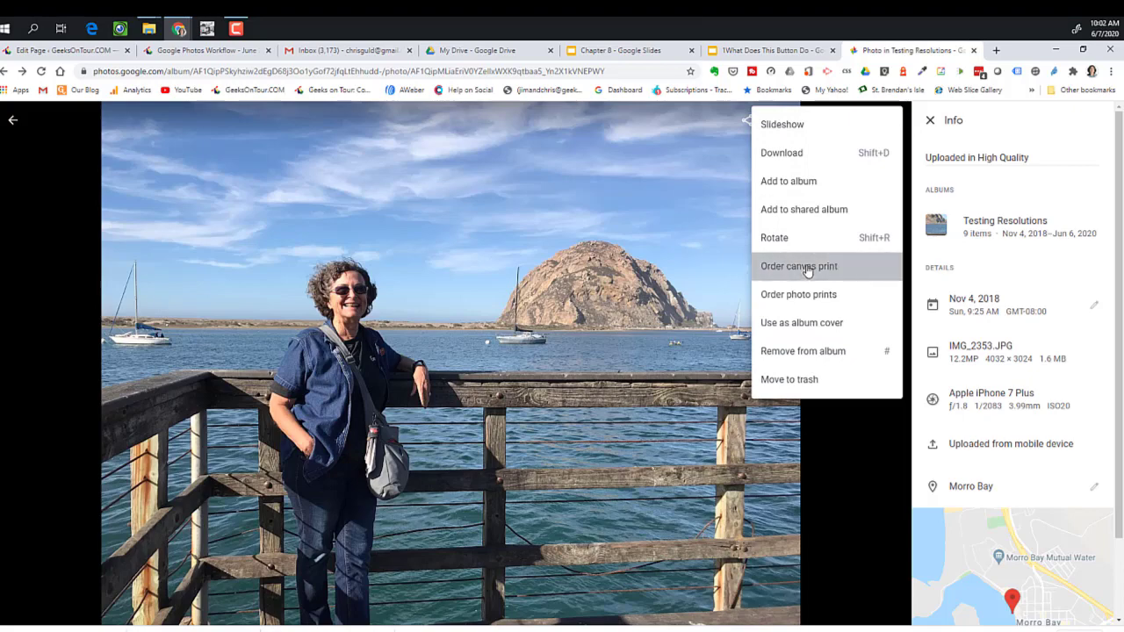
left_click(775, 267)
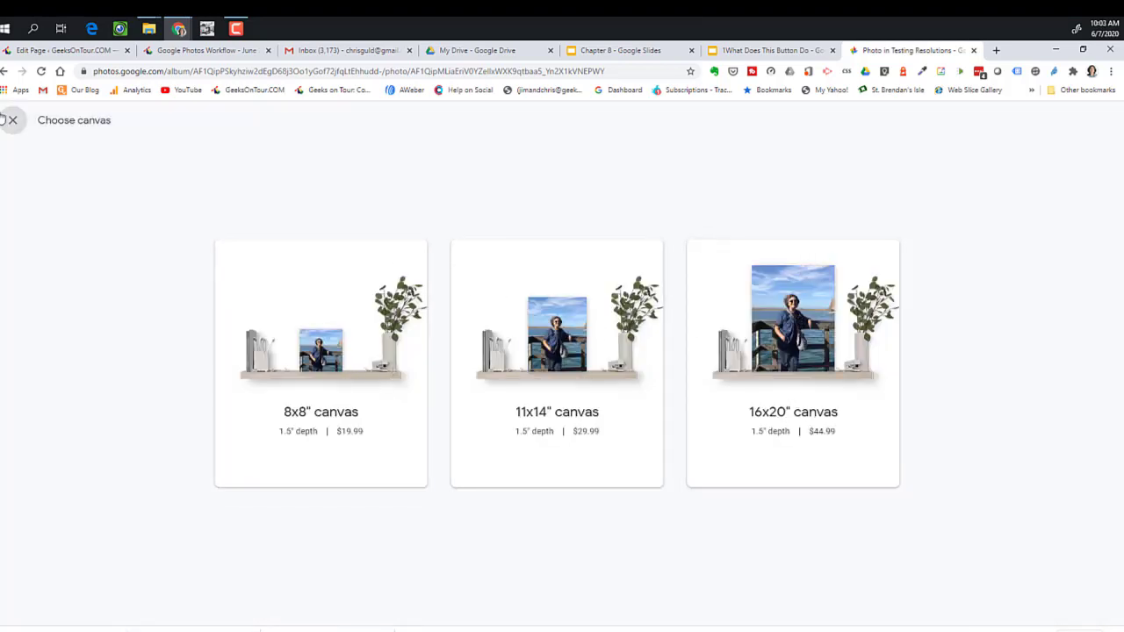
left_click(11, 122)
left_click(551, 398)
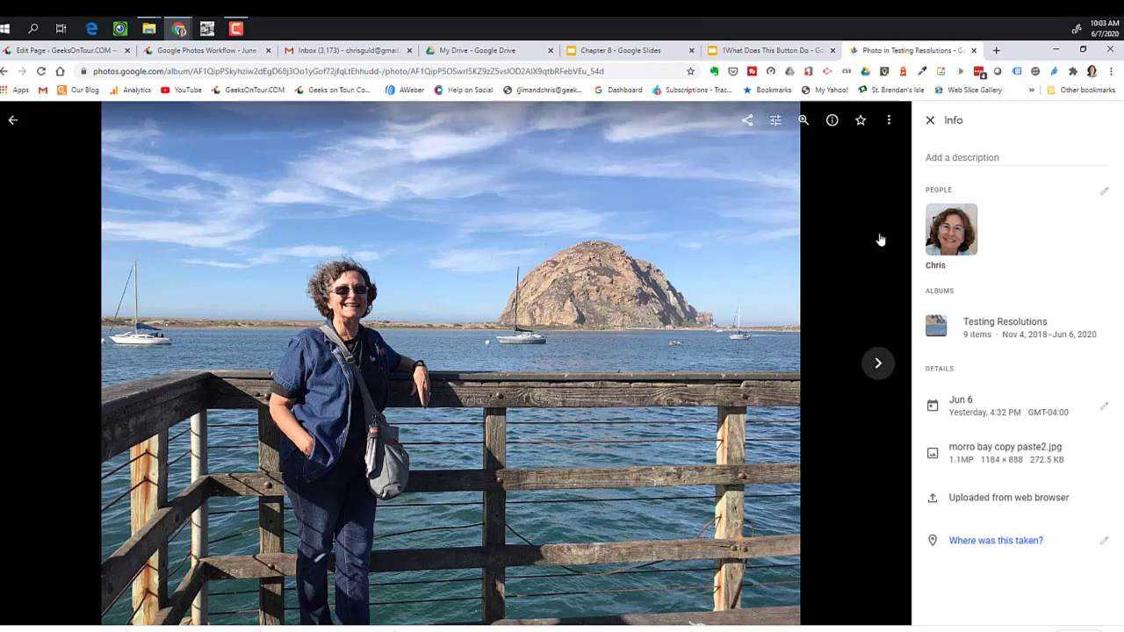
- View the canvas print sizes for morro bay copy paste2.jpg, check the alert on the 11x14-inch canvas, and close the canvas chooser
left_click(888, 120)
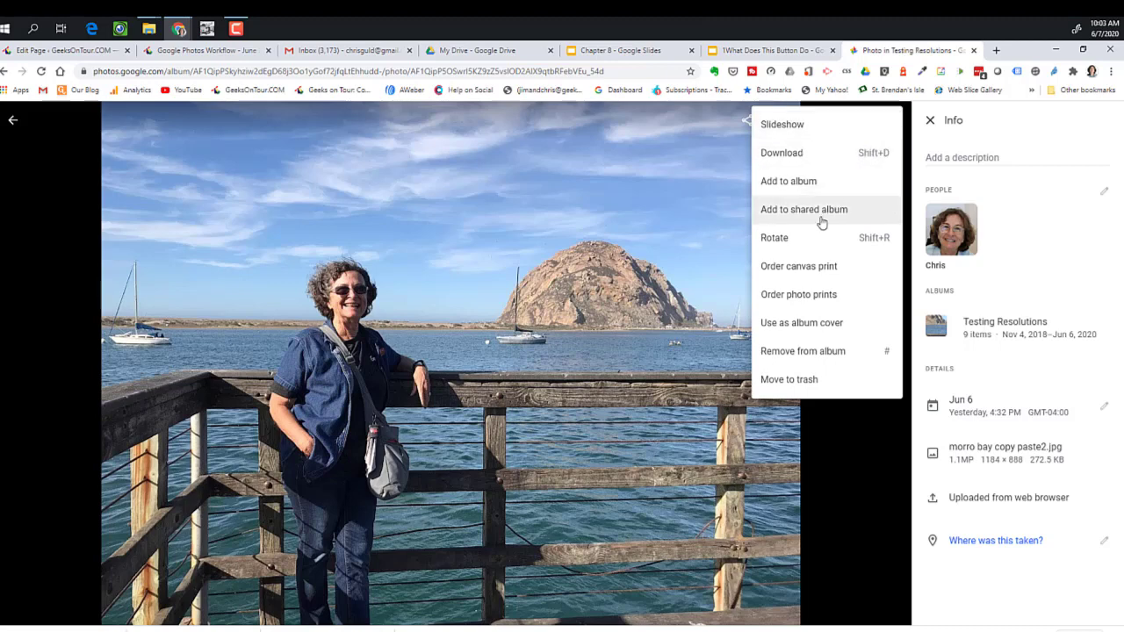
left_click(817, 270)
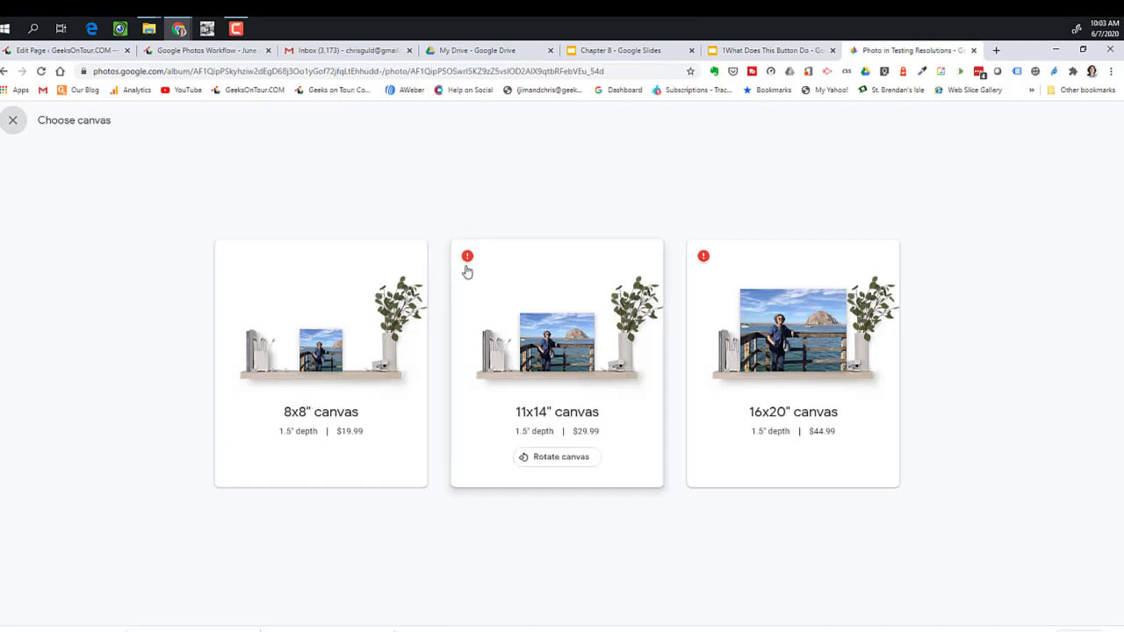
mouse_move(467, 264)
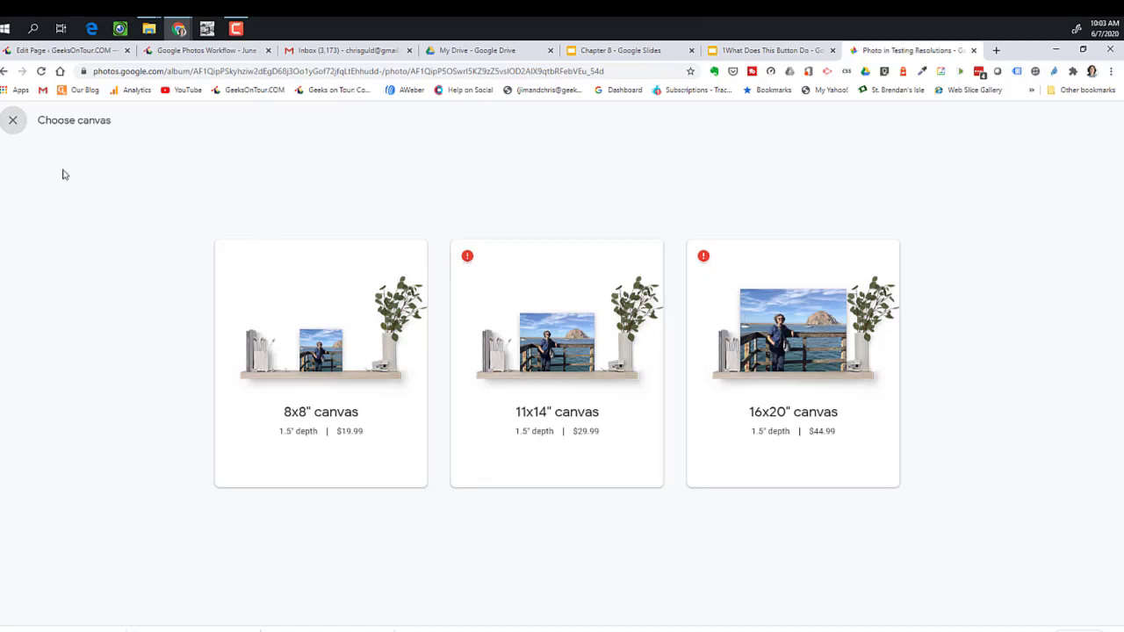
left_click(12, 121)
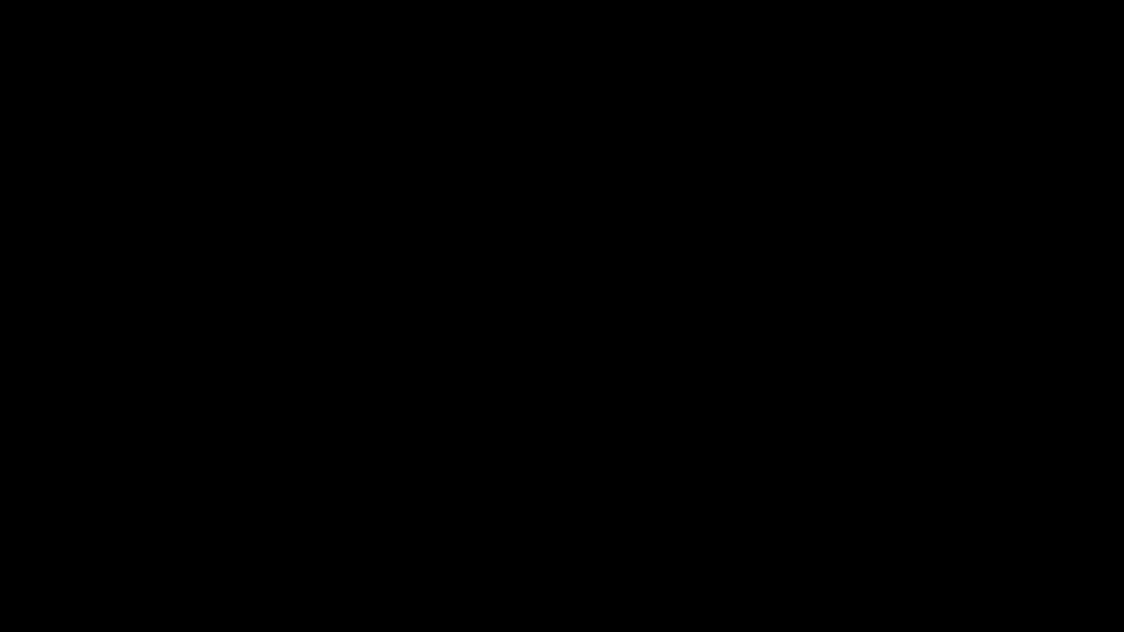